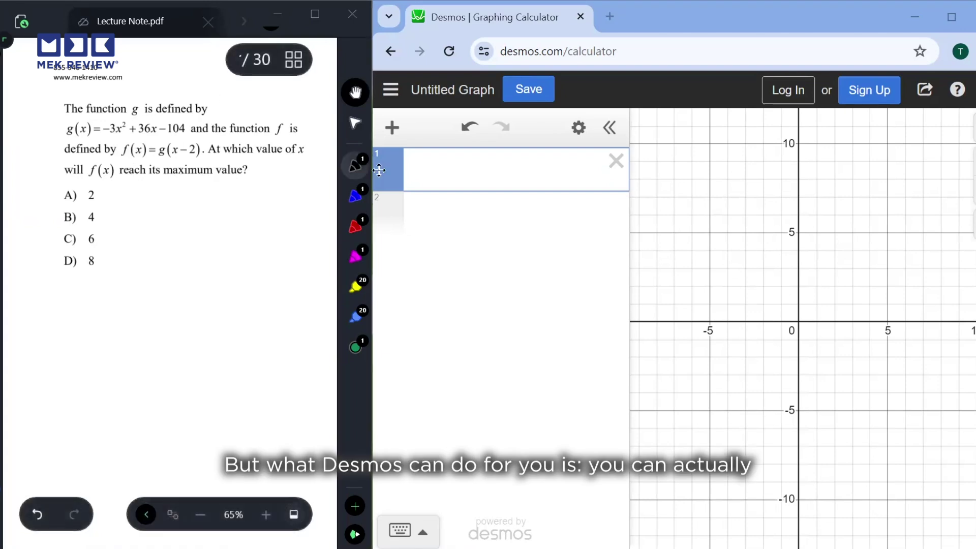
- Graph g(x)=-3x^2+36x-104 and its shifted copy f(x)=g(x-2)
click(442, 170)
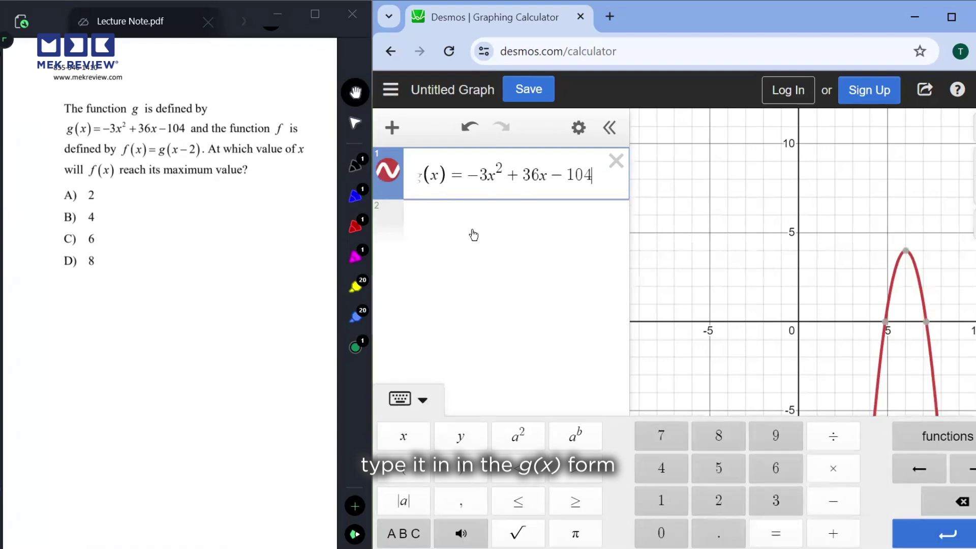
click(423, 400)
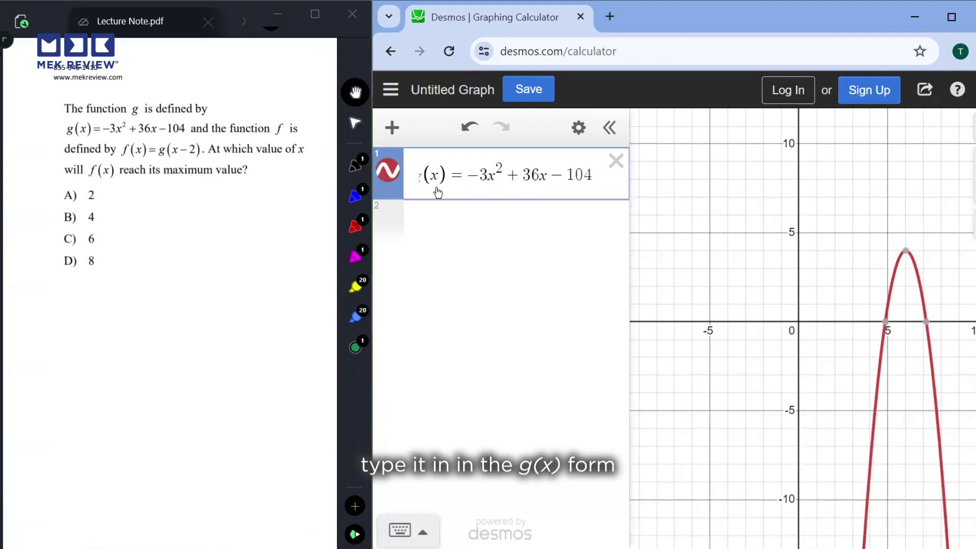
click(494, 230)
text(f(x)=g(x-2))
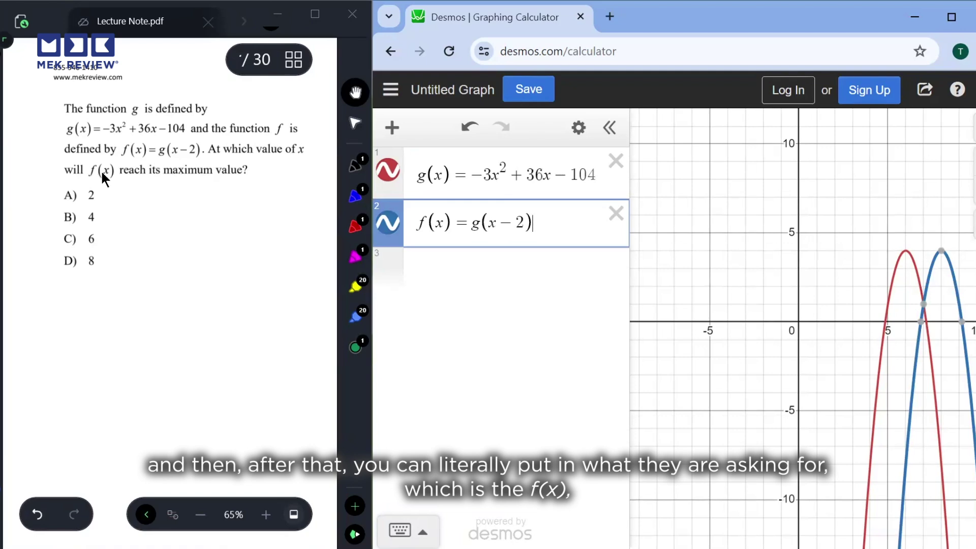
click(789, 319)
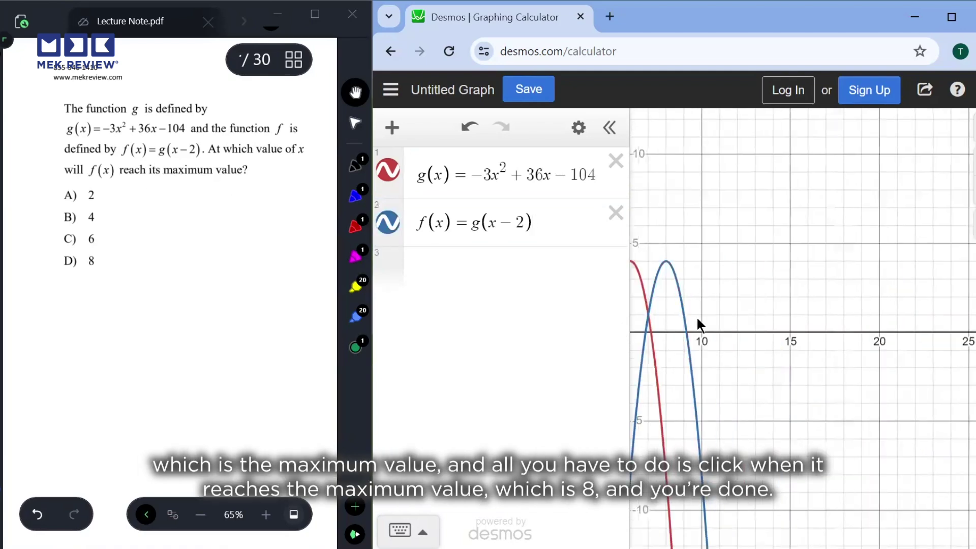
- Show the maximum point (8, 4) at the peak of f's blue curve
drag(696, 316, 745, 292)
scroll(745, 300, up, 3)
click(827, 220)
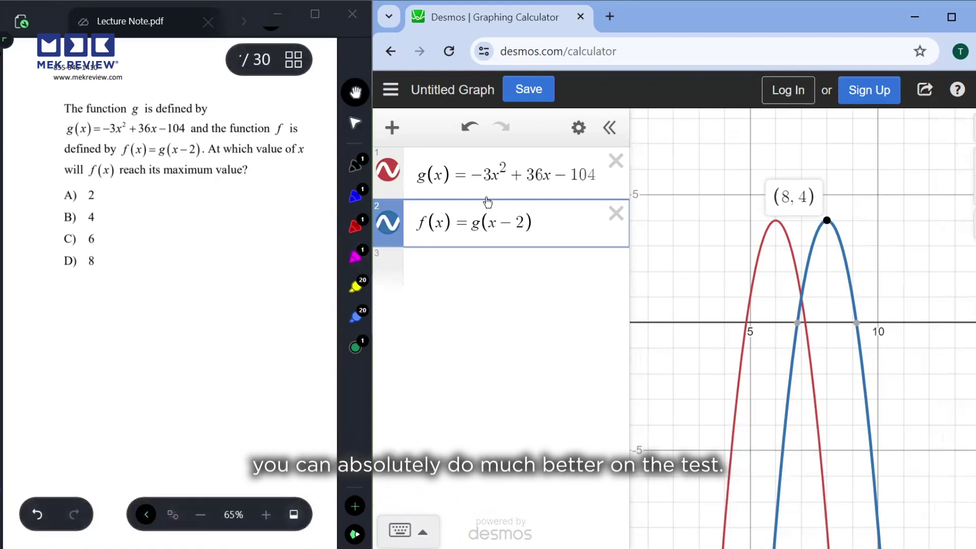
- Delete the g and f expressions to empty the graph
click(615, 161)
click(615, 214)
scroll(181, 240, down, 3)
scroll(181, 241, down, 5)
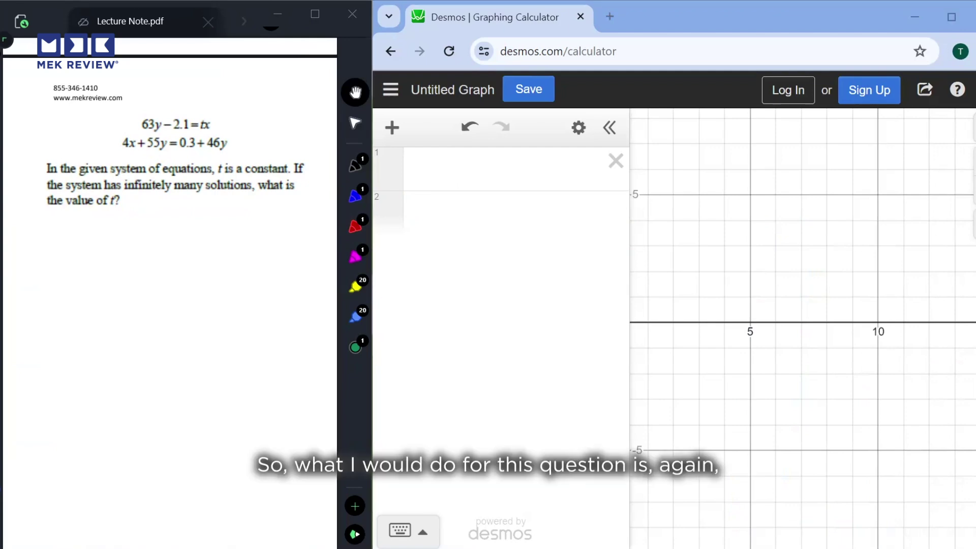
- Graph the equations 63y-2.1=tx and 4x+55y=0.3+46y
click(475, 164)
text(63y-2.1=tx)
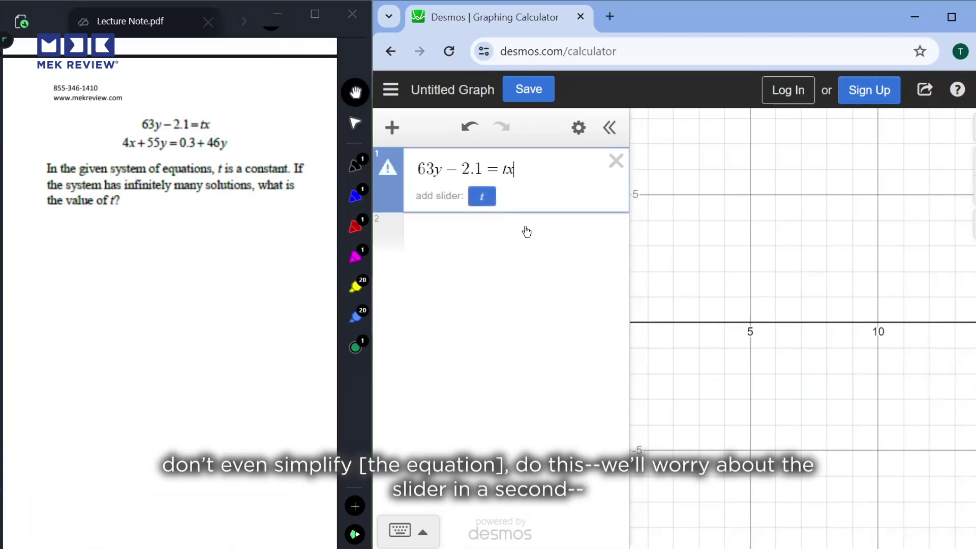
click(231, 277)
click(468, 248)
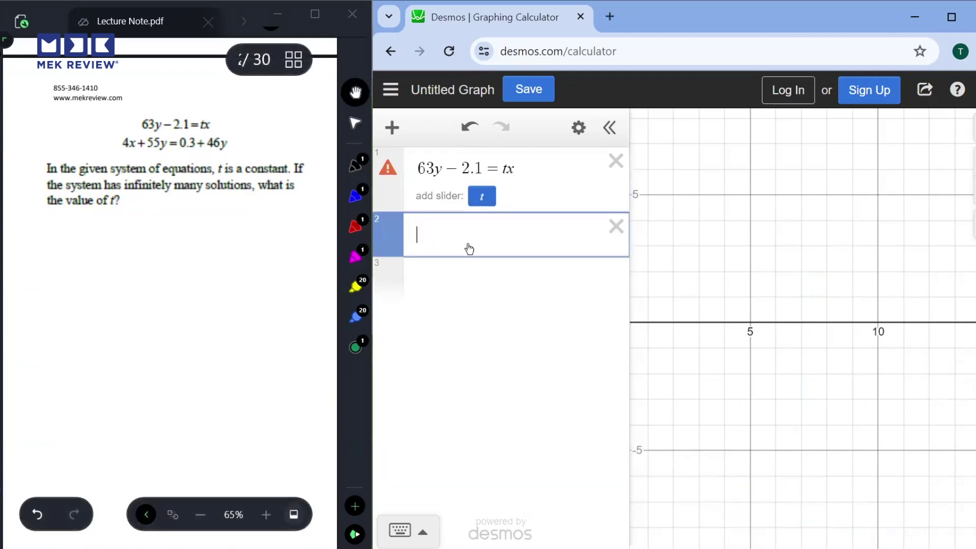
text(4x+55y=0.3+46y)
drag(784, 249, 804, 224)
scroll(794, 207, down, 2)
scroll(796, 198, down, 2)
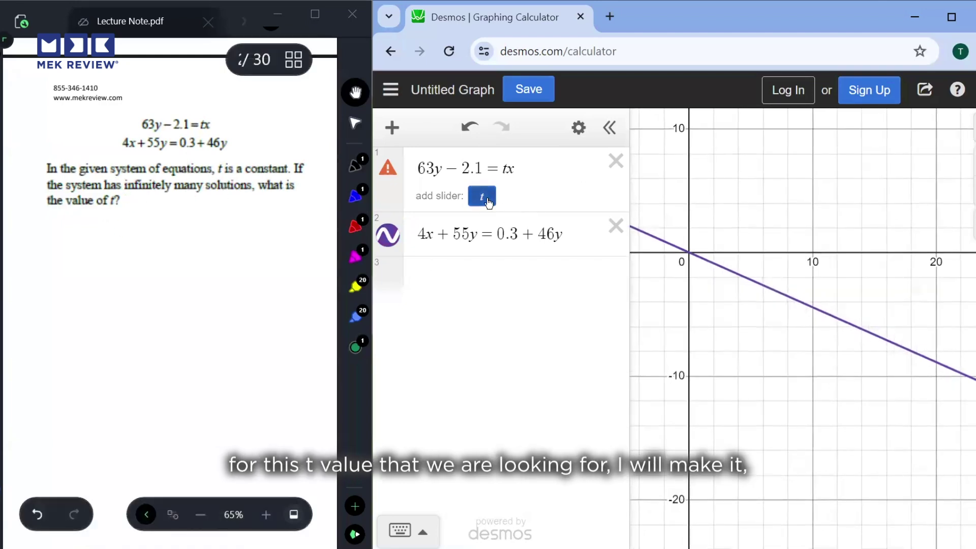
- Add a slider for t ranging from -50 to 50 with step 1
click(487, 202)
click(426, 246)
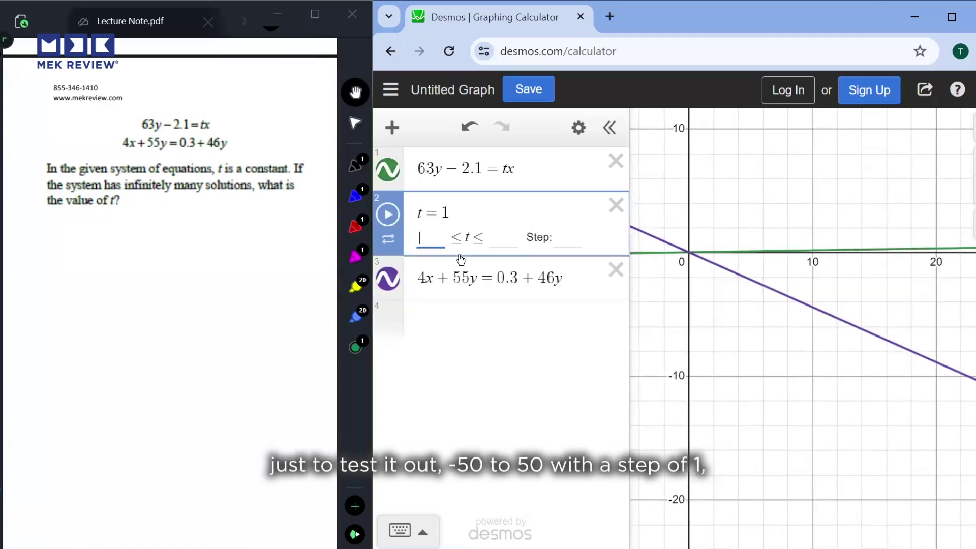
text(-)
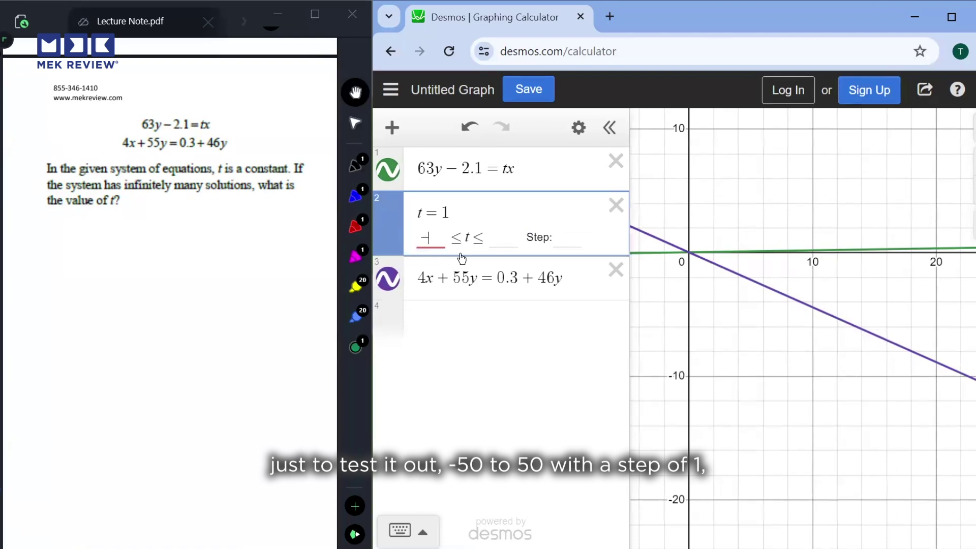
text(50)
key(Tab)
text(50)
key(Tab)
text(1)
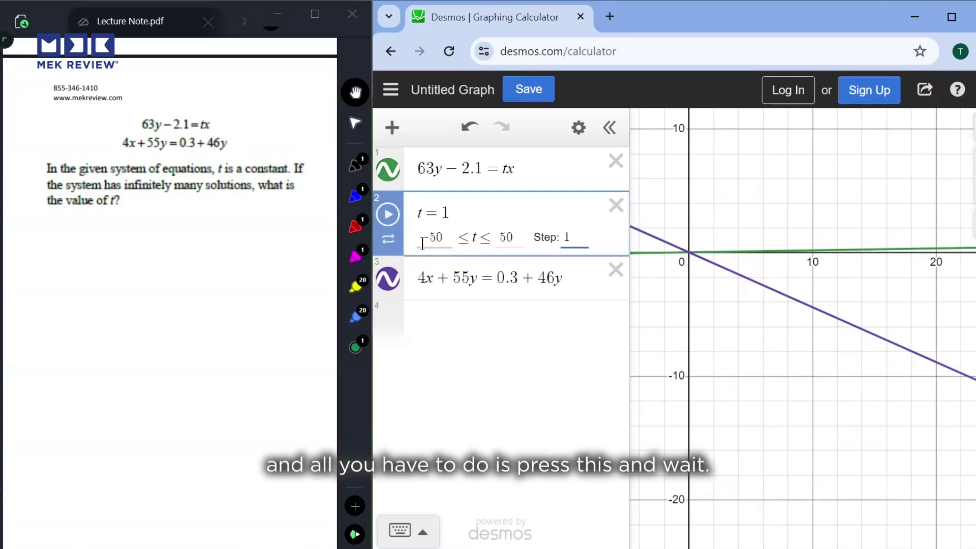
- Animate t, then set it to -28 so the two lines coincide
click(389, 216)
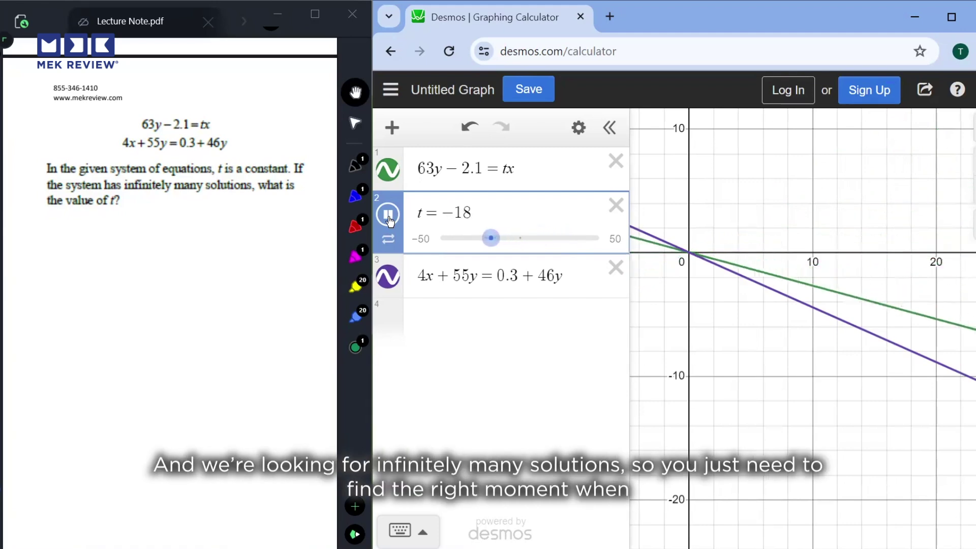
click(389, 216)
drag(462, 239, 475, 241)
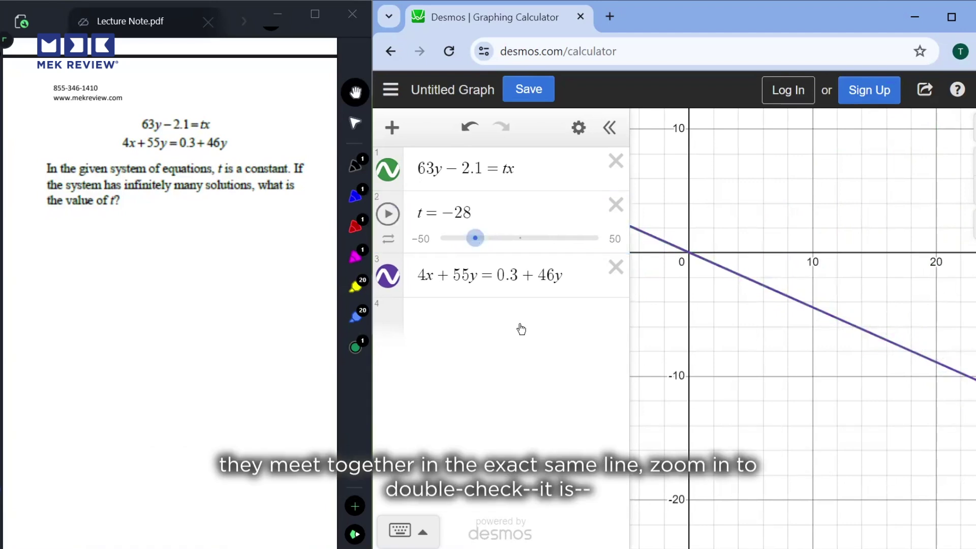
scroll(773, 239, up, 15)
scroll(810, 375, up, 2)
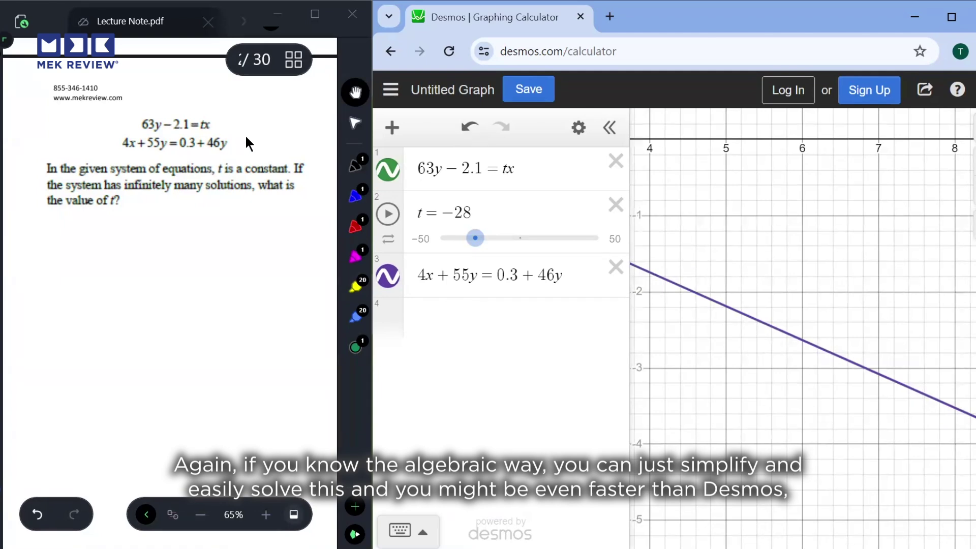
- Delete the two system equations and the t slider
click(616, 162)
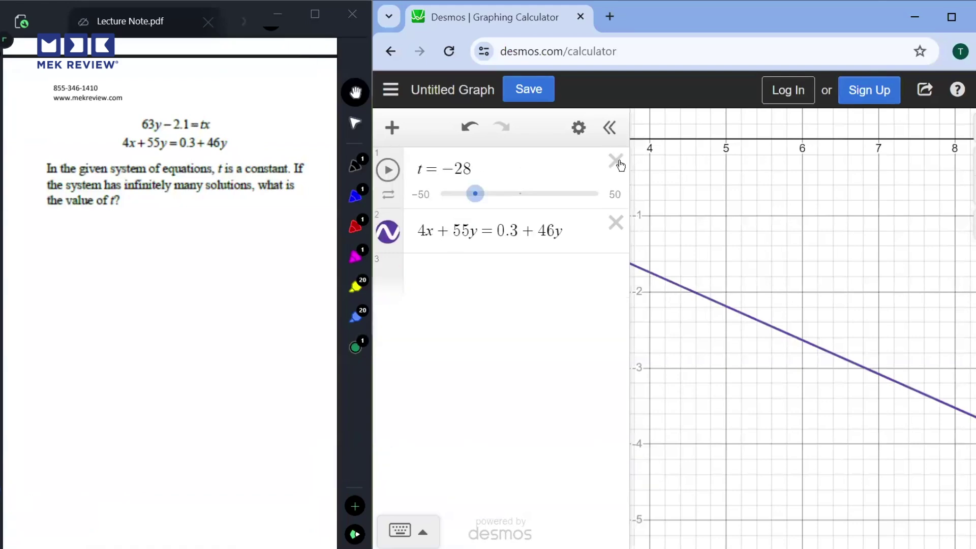
click(616, 161)
click(616, 162)
scroll(200, 205, down, 5)
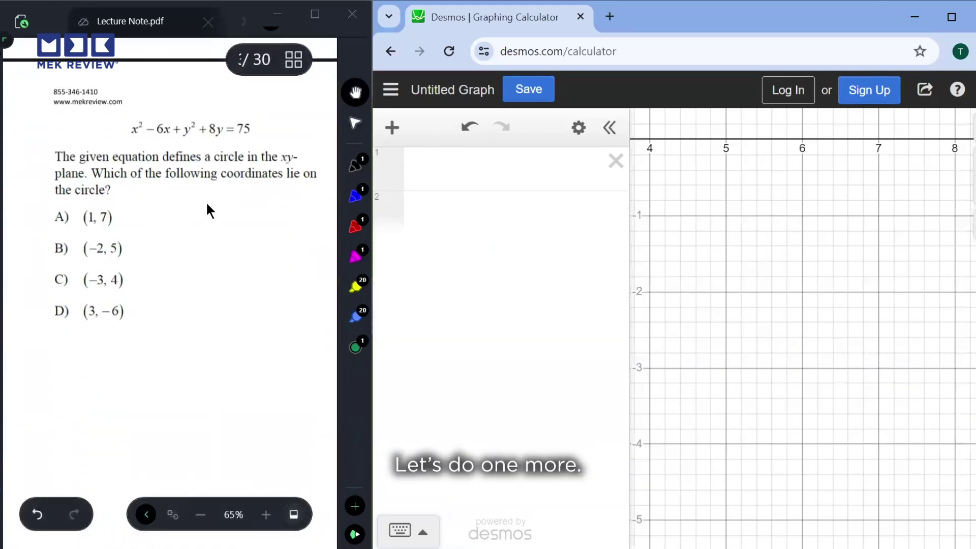
scroll(205, 201, up, 1)
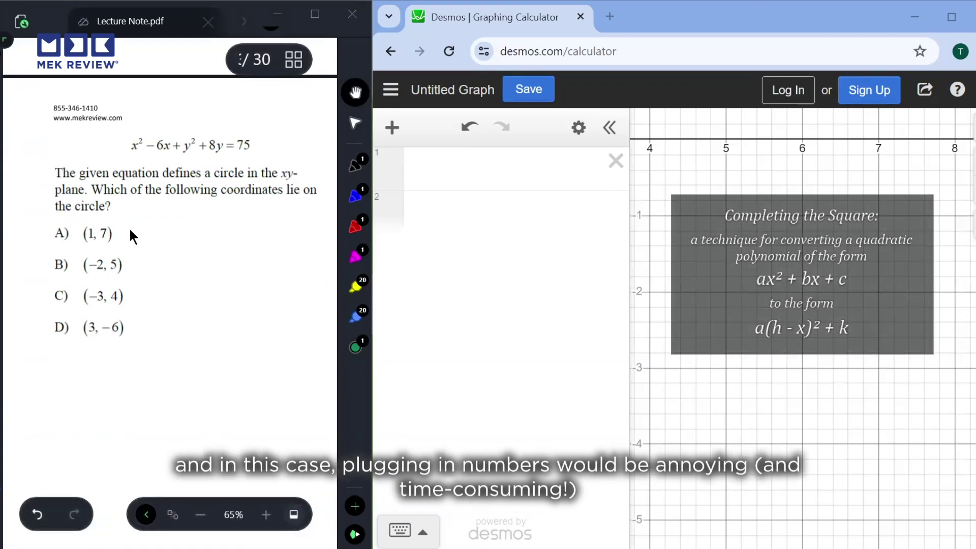
- Graph the circle x^2-6x+y^2+8y=75 and fit it in the view
click(451, 165)
text(x^2-6x+y^2+8y=75)
drag(807, 200, 774, 257)
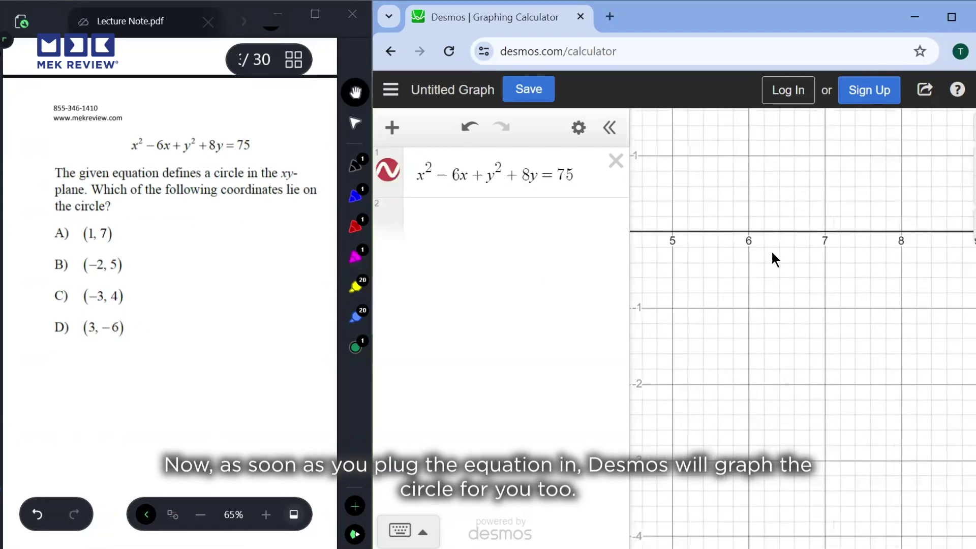
scroll(770, 248, down, 3)
scroll(770, 248, down, 4)
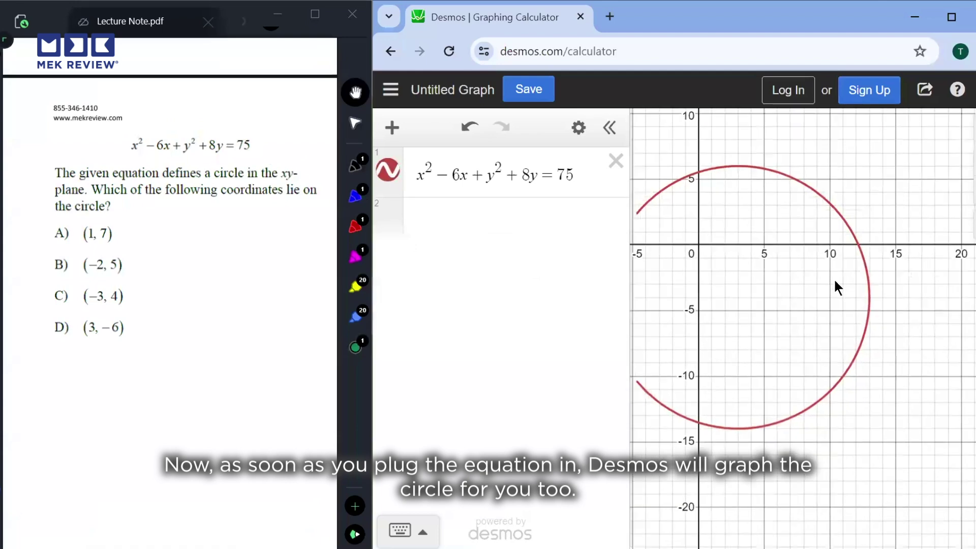
drag(756, 278, 842, 276)
scroll(832, 223, up, 2)
drag(833, 223, 833, 253)
- Show the circle's top (3, 6) and bottom (3, −14) points
click(820, 158)
click(820, 157)
mouse_move(820, 512)
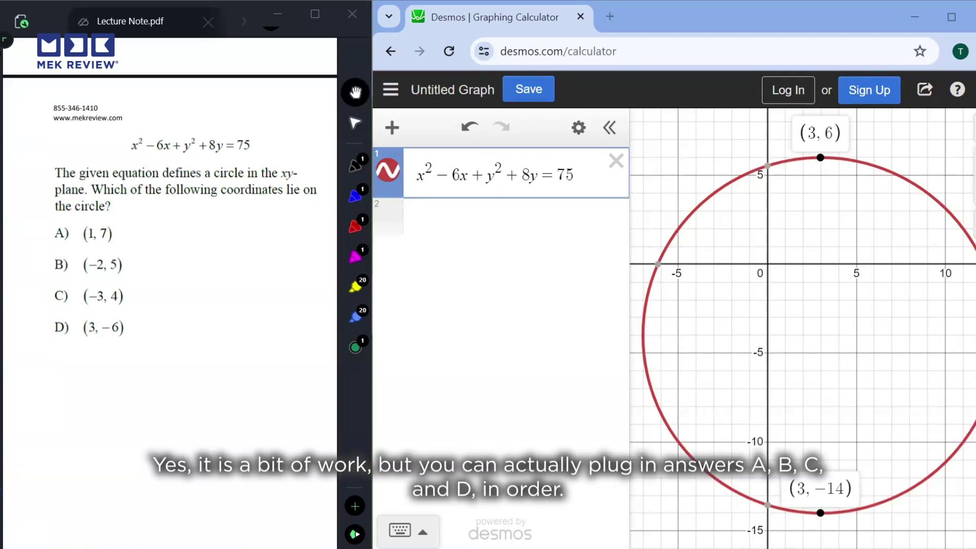
- Plot (1,7), (−2,5), (−3,4), (3,−6) and pin the (−3, 4) label on the circle
click(429, 223)
text((1,7))
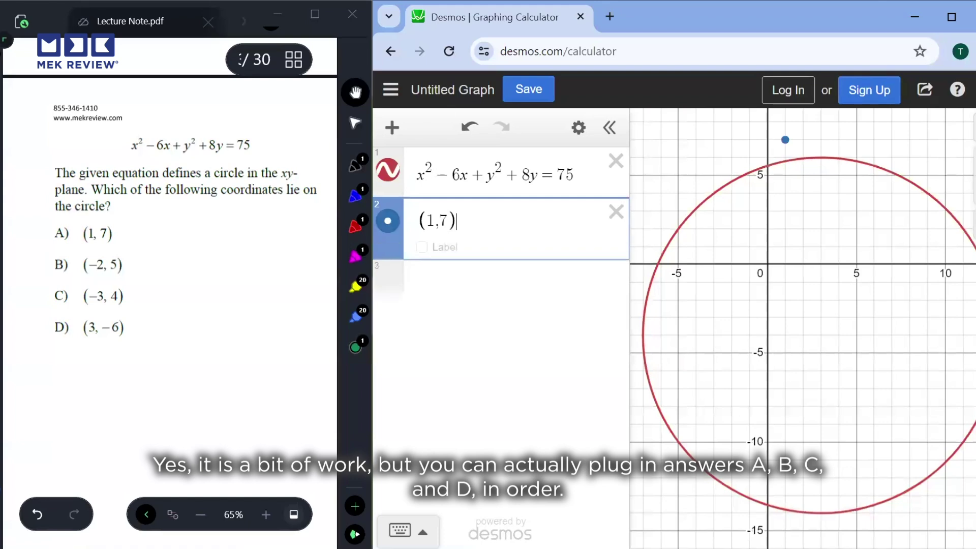
click(481, 264)
text((-2,5))
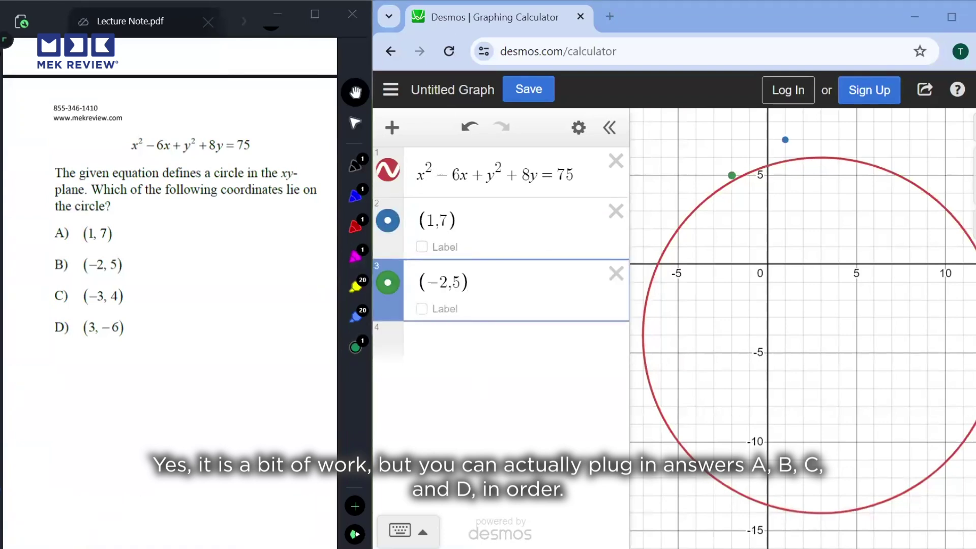
click(457, 349)
text((-3,4))
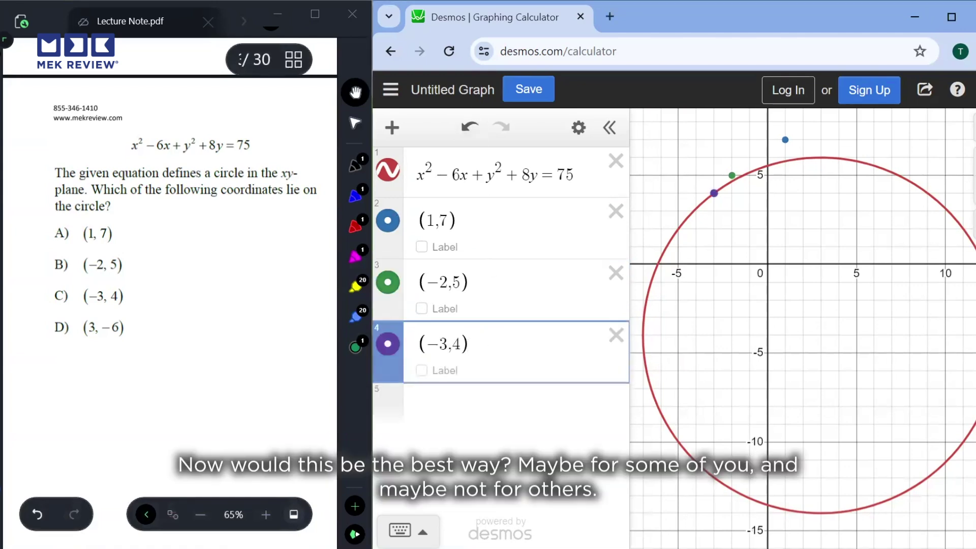
click(470, 419)
text((3,-6))
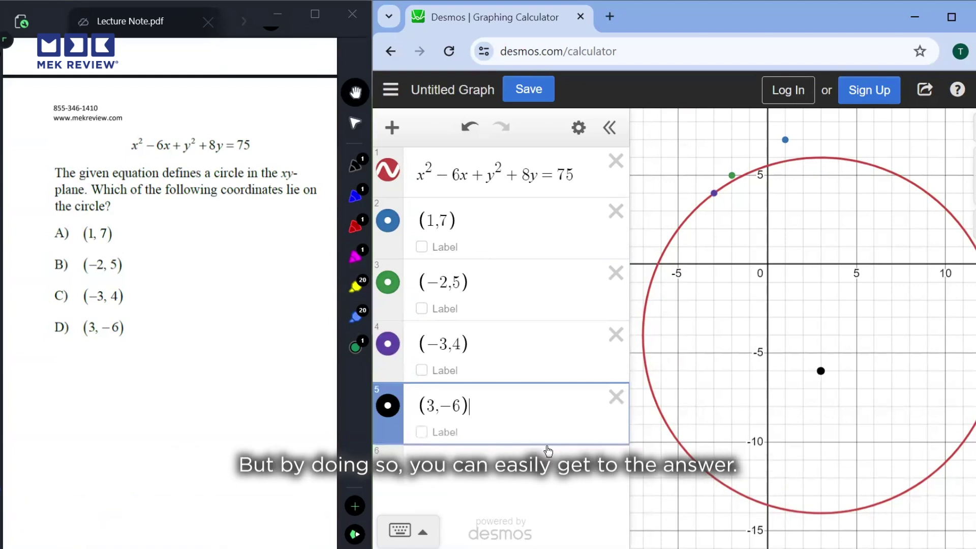
click(713, 193)
click(713, 193)
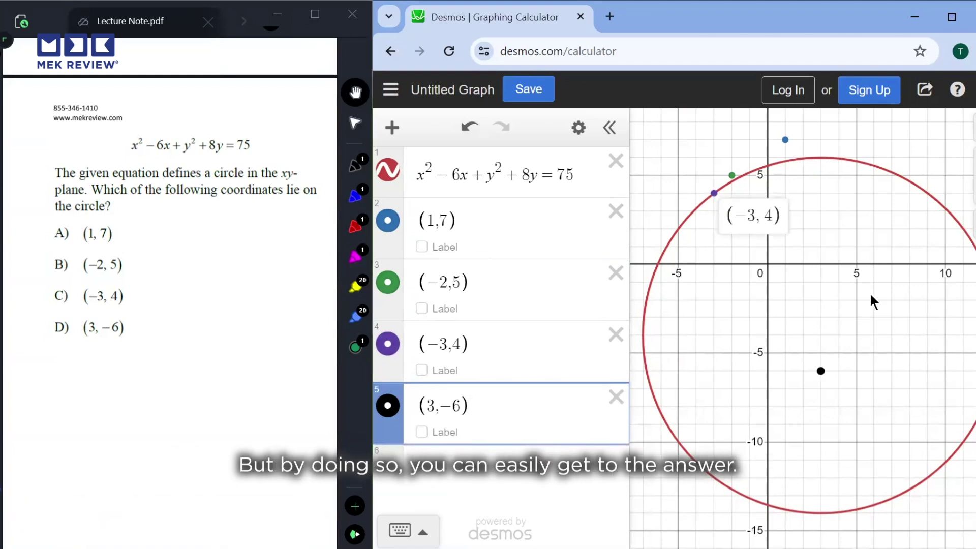